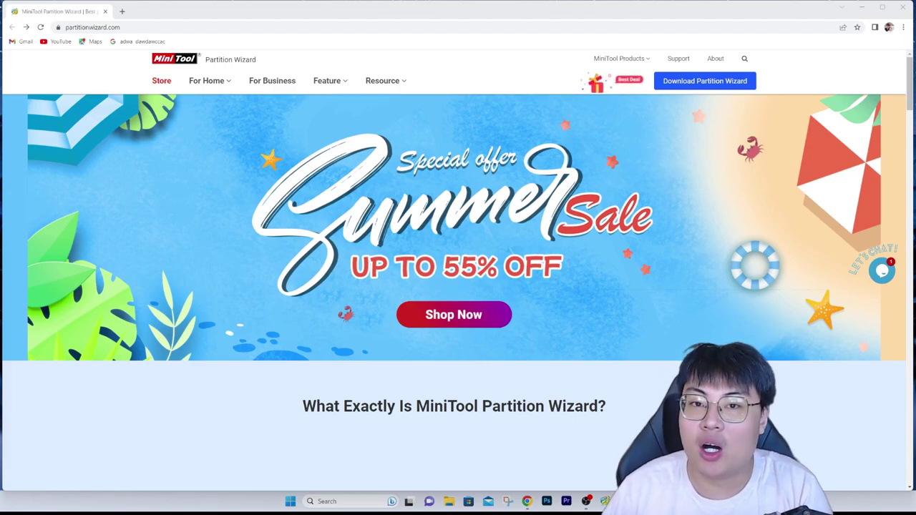
Start autoscrolling down the partitionwizard.com homepage with a middle click
middle_click(860, 462)
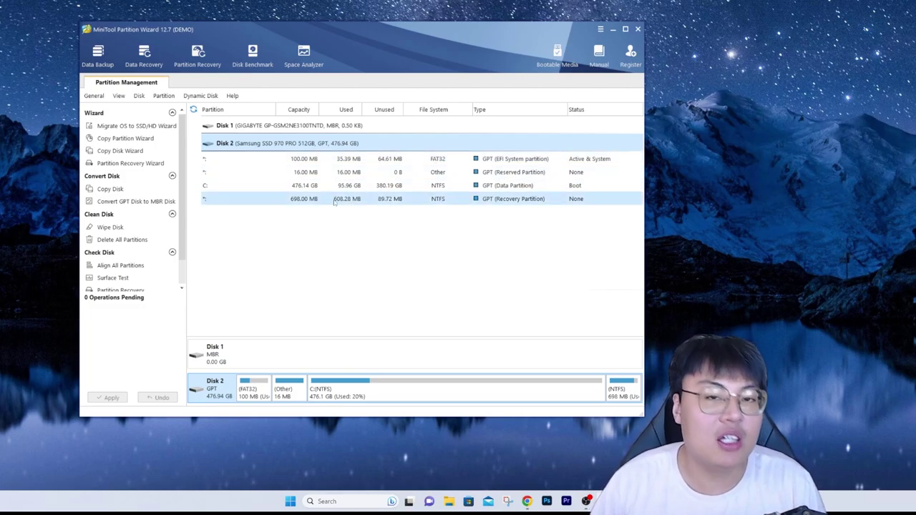
Select Disk 2's 16 MB Reserved Partition, then its 100 MB EFI System partition
left_click(245, 172)
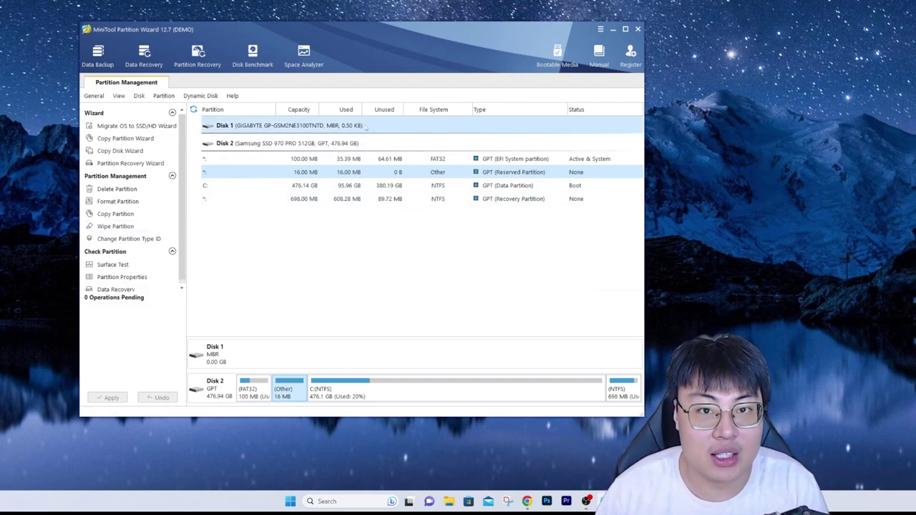
left_click(373, 162)
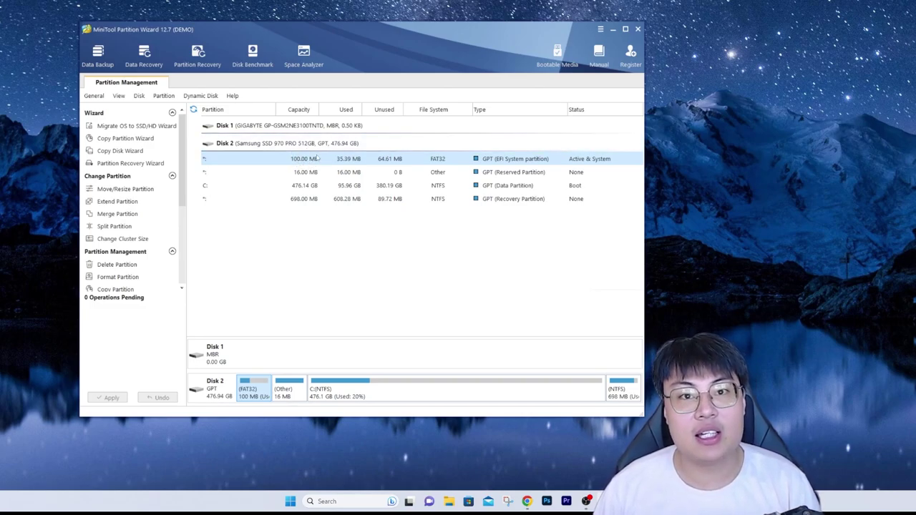
left_click(163, 95)
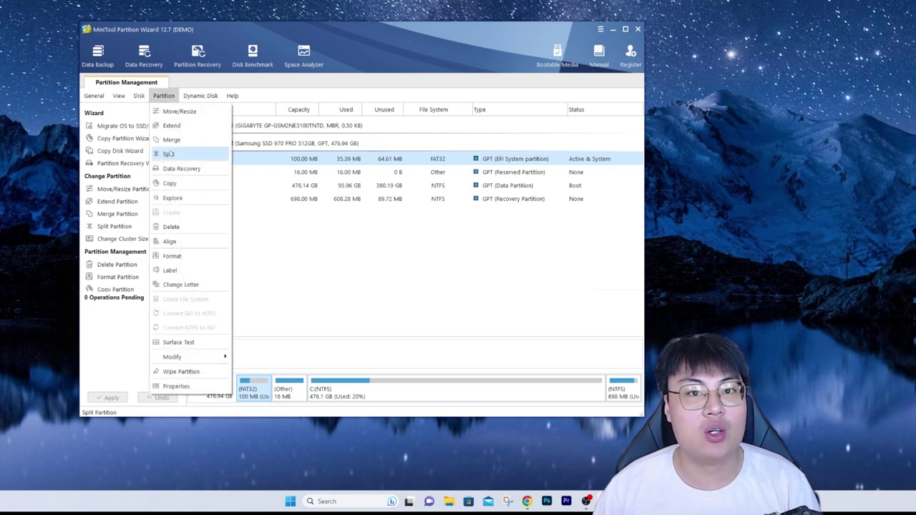
left_click(199, 96)
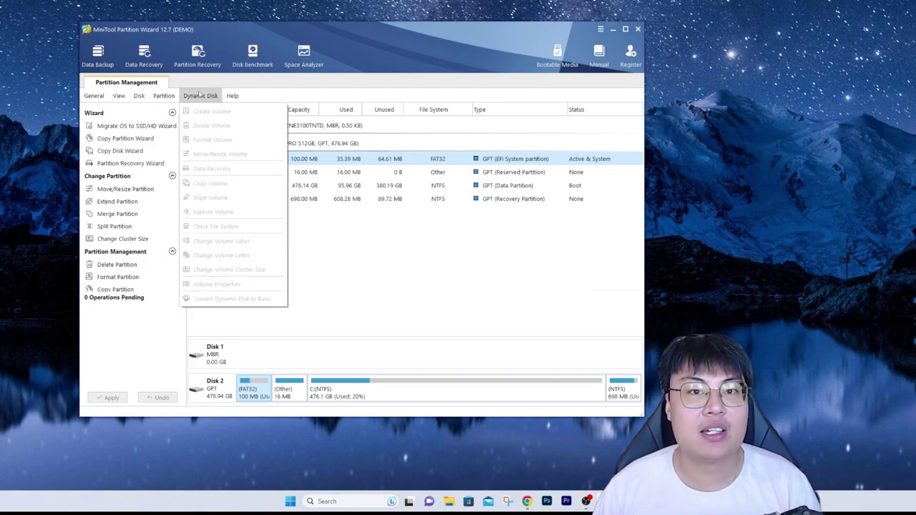
left_click(326, 261)
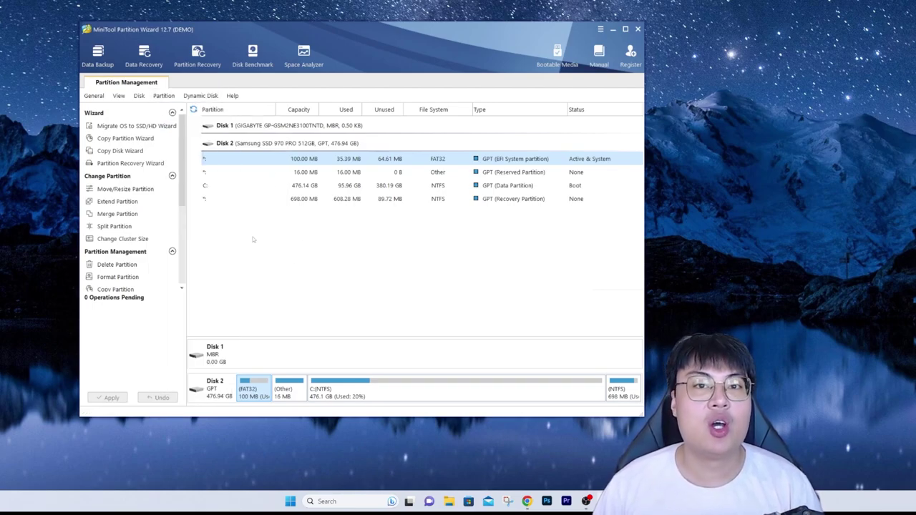
scroll(129, 239, "down", 1)
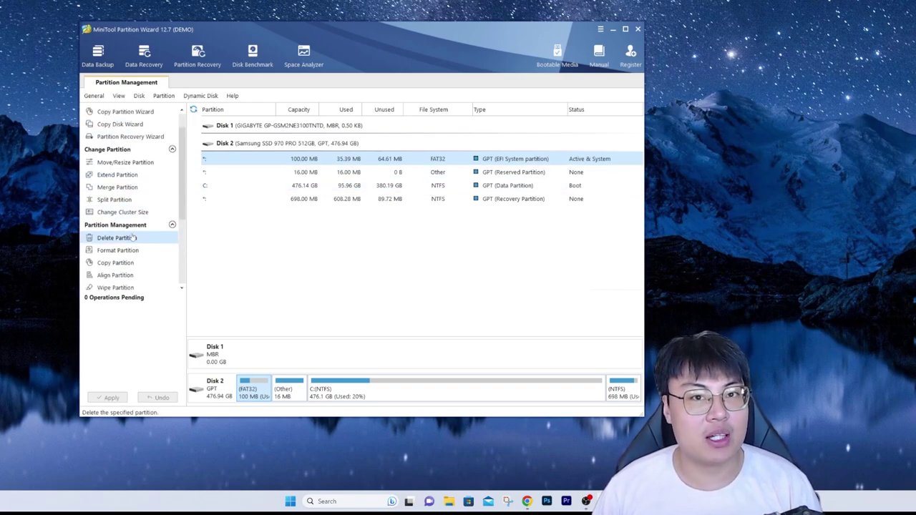
scroll(131, 243, "down", 1)
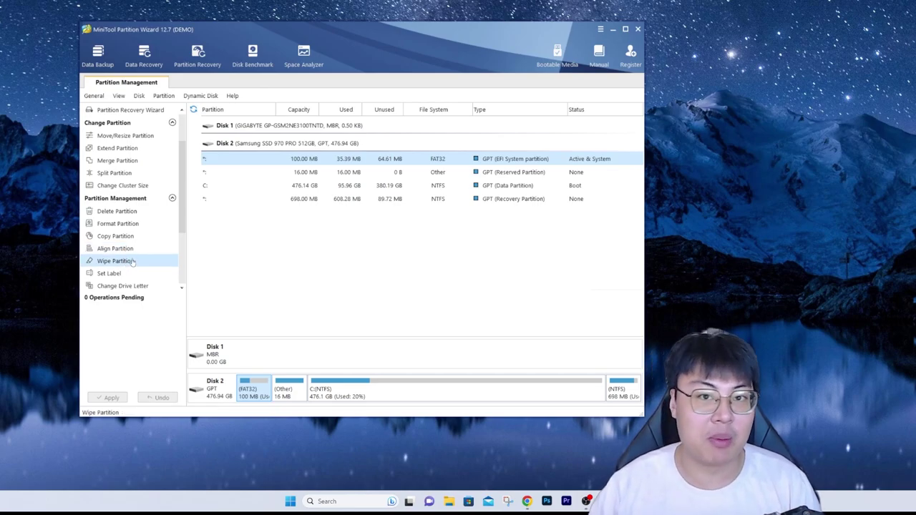
scroll(137, 289, "down", 1)
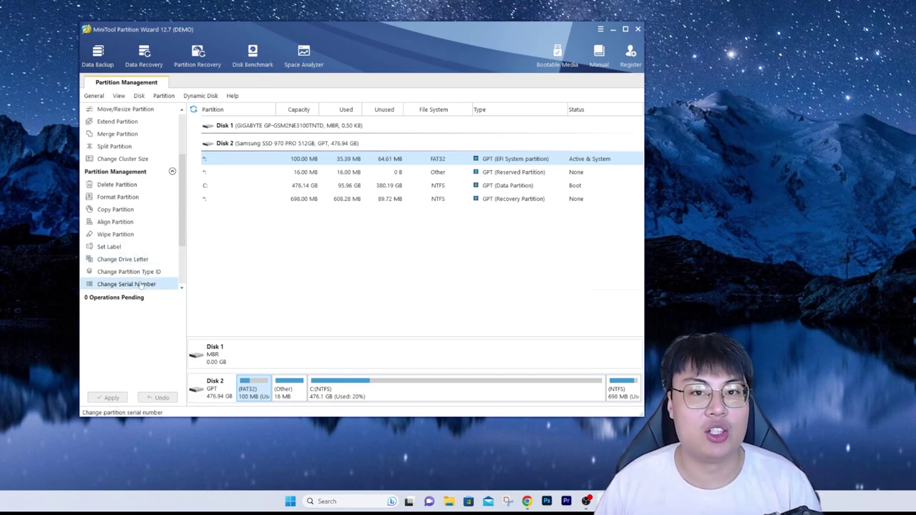
scroll(136, 269, "down", 1)
scroll(133, 259, "down", 2)
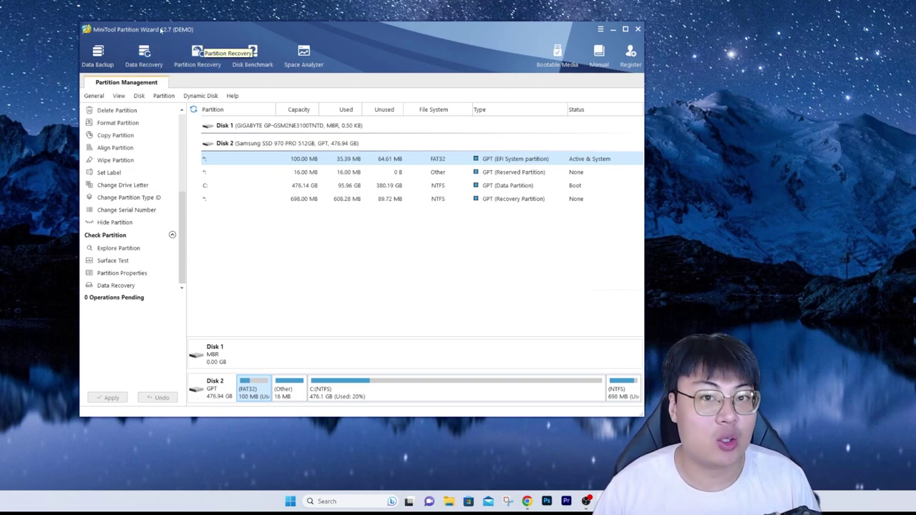
Open Data Recovery to list the four logical drives, Desktop, Recycle Bin and folders
left_click(145, 53)
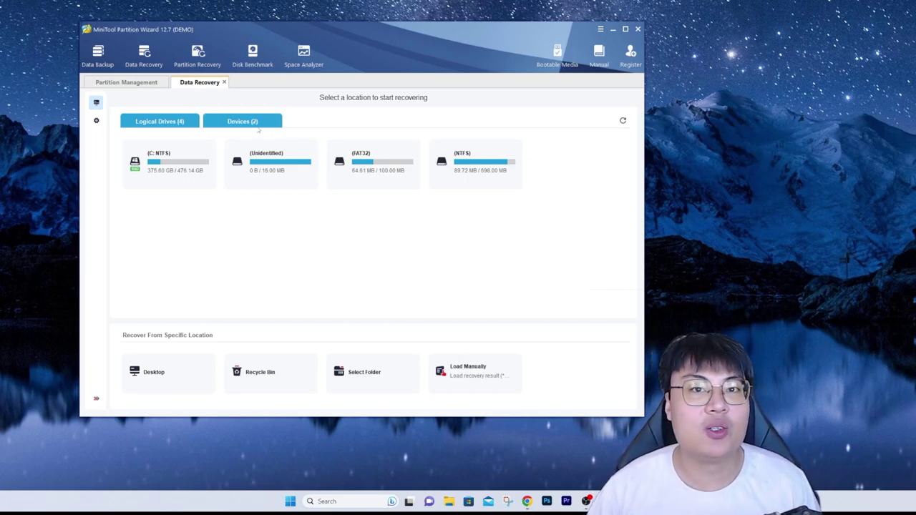
Switch Data Recovery to the Devices (2) list of physical disks
left_click(256, 124)
mouse_move(501, 211)
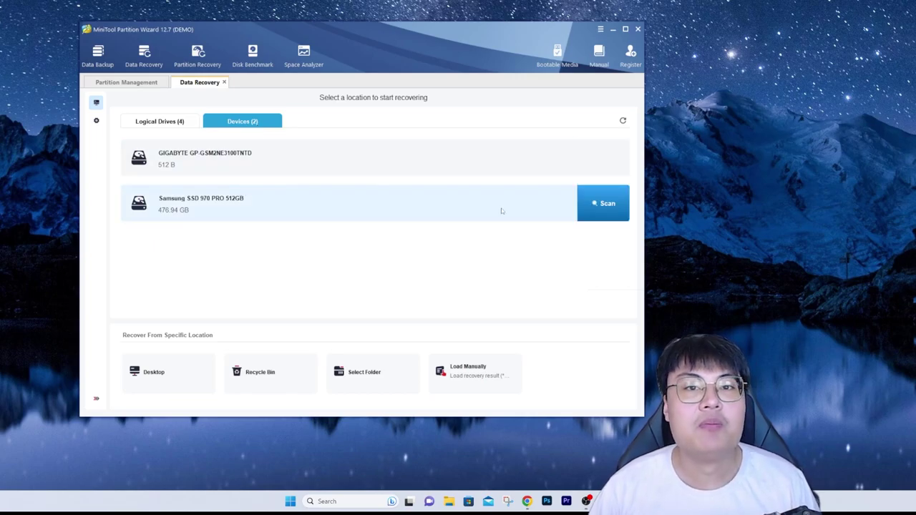
Scan the Samsung SSD 970 PRO, browse the Lost Files results, then cancel the scan
left_click(595, 211)
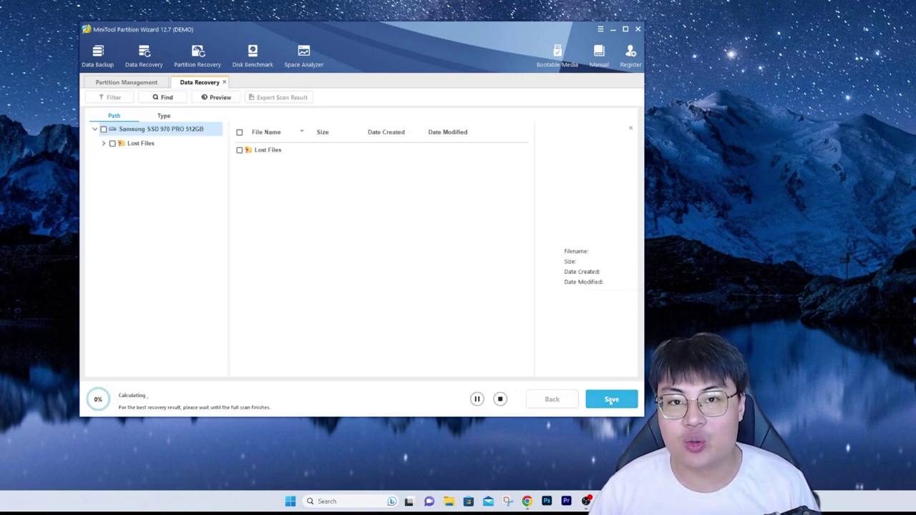
left_click(142, 146)
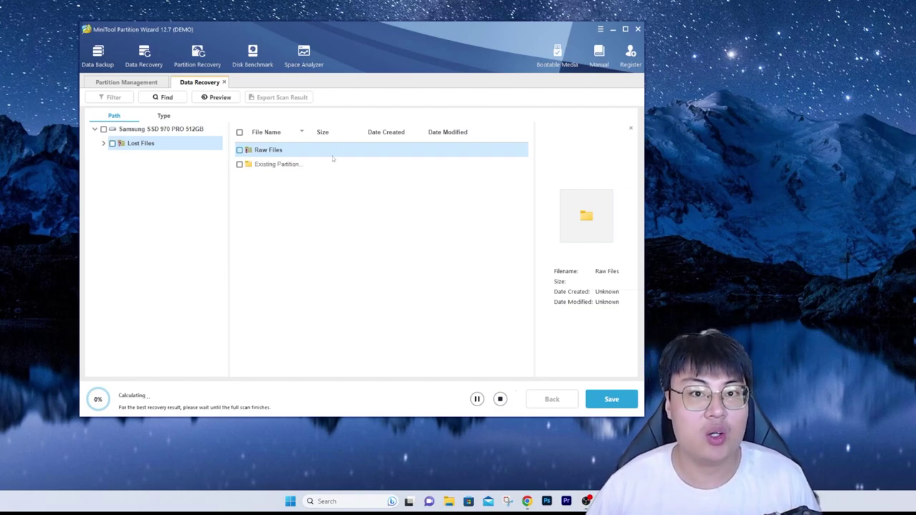
left_click(260, 166)
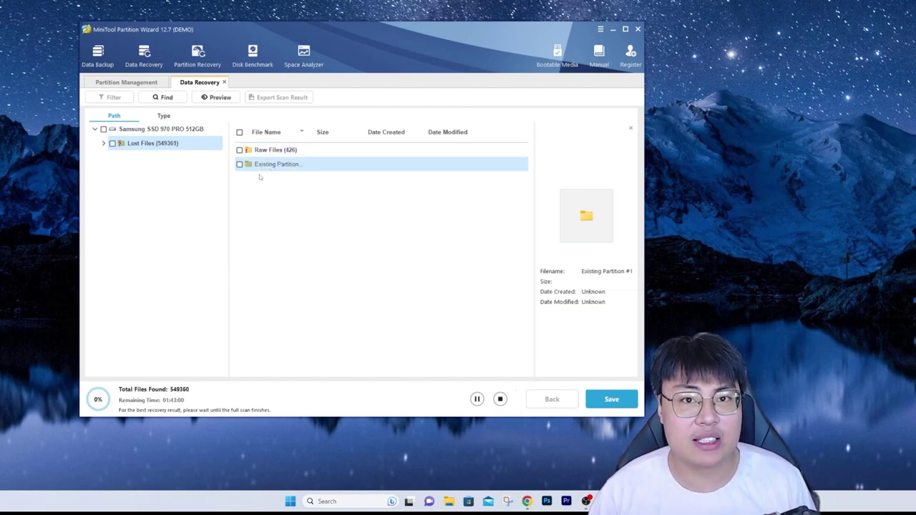
left_click(499, 399)
left_click(343, 241)
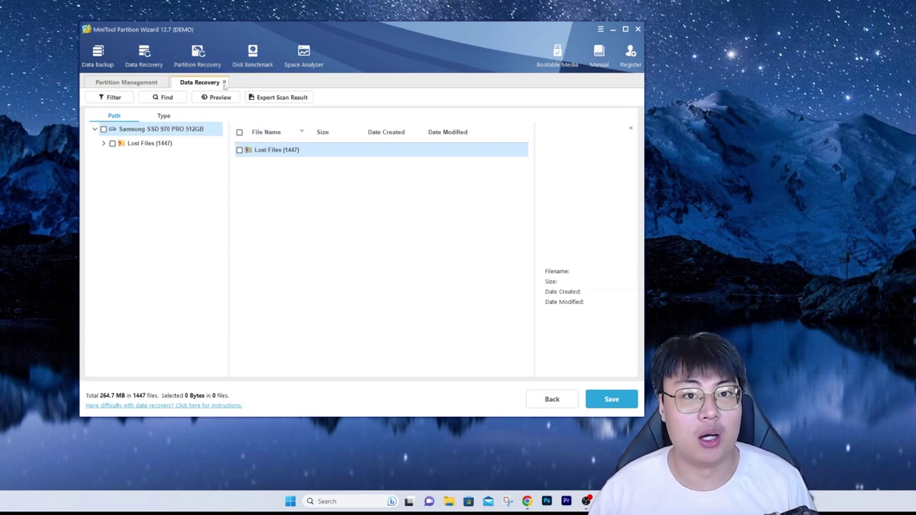
Close the recovery results, dismissing the save prompts, and select the Reserved and C: partitions
left_click(224, 82)
left_click(344, 242)
left_click(534, 260)
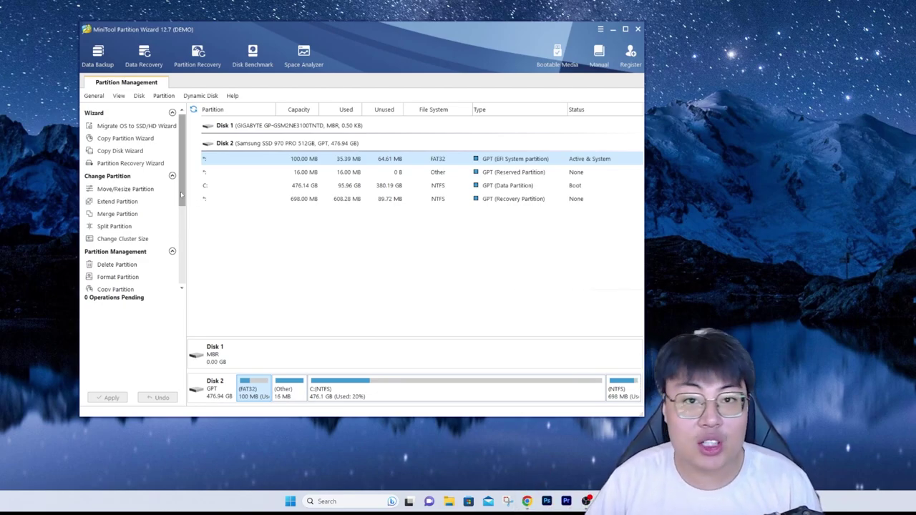
mouse_move(181, 193)
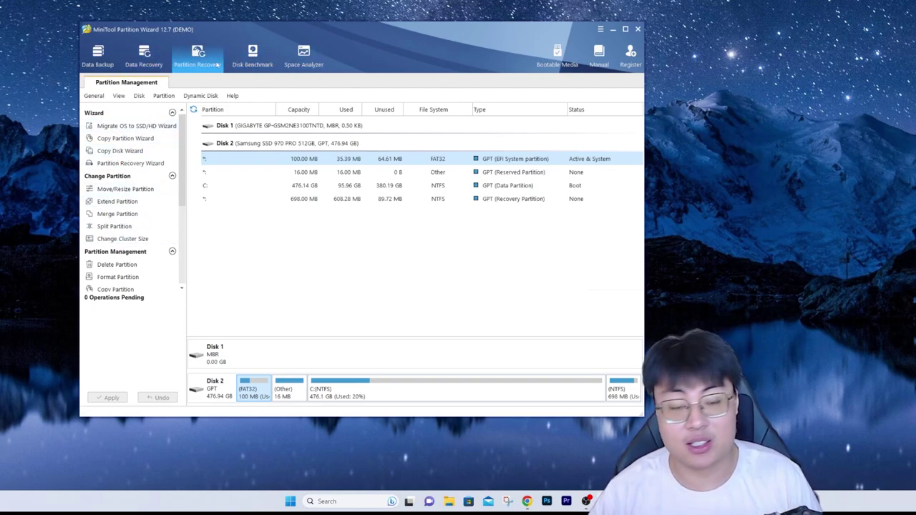
left_click(304, 175)
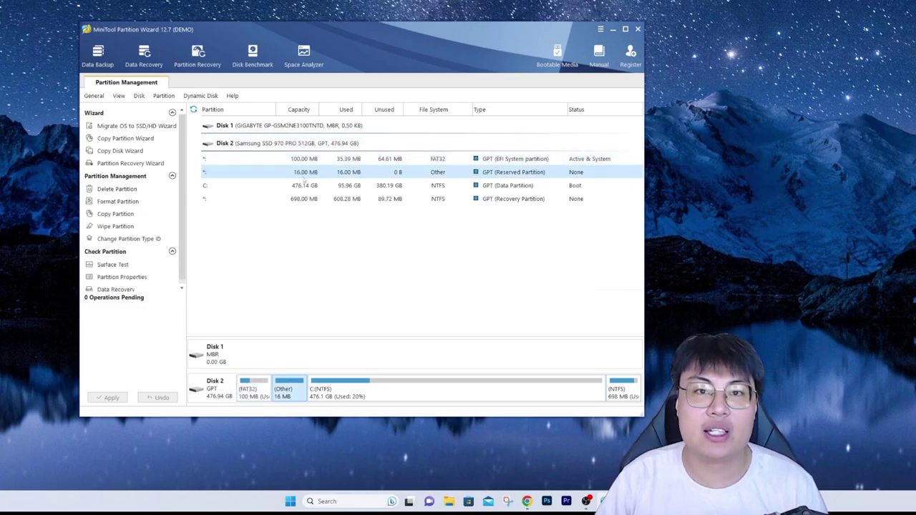
left_click(283, 187)
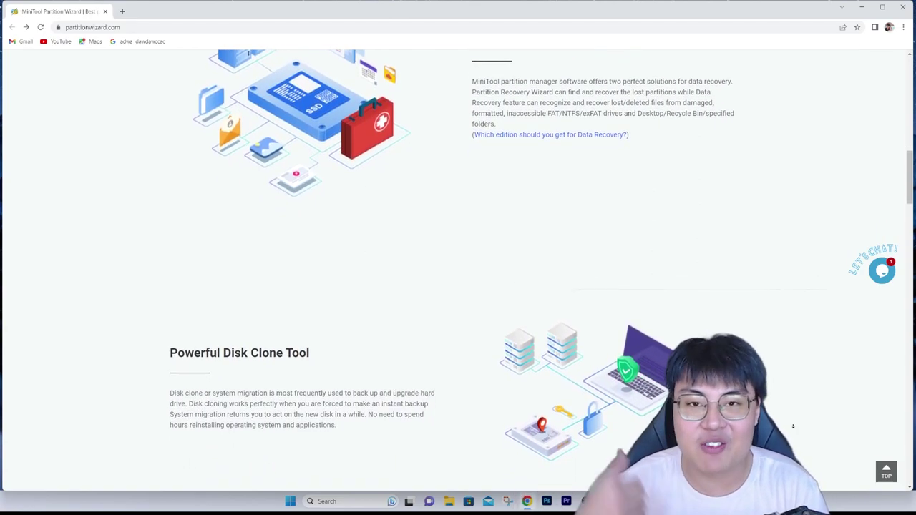
Scroll partitionwizard.com down to the Powerful Disk Clone Tool section
scroll(793, 427, "down", 1)
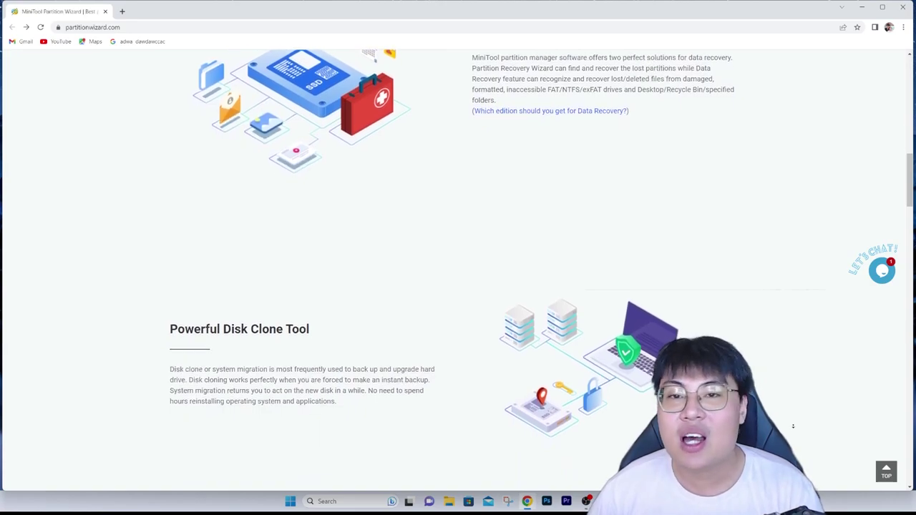